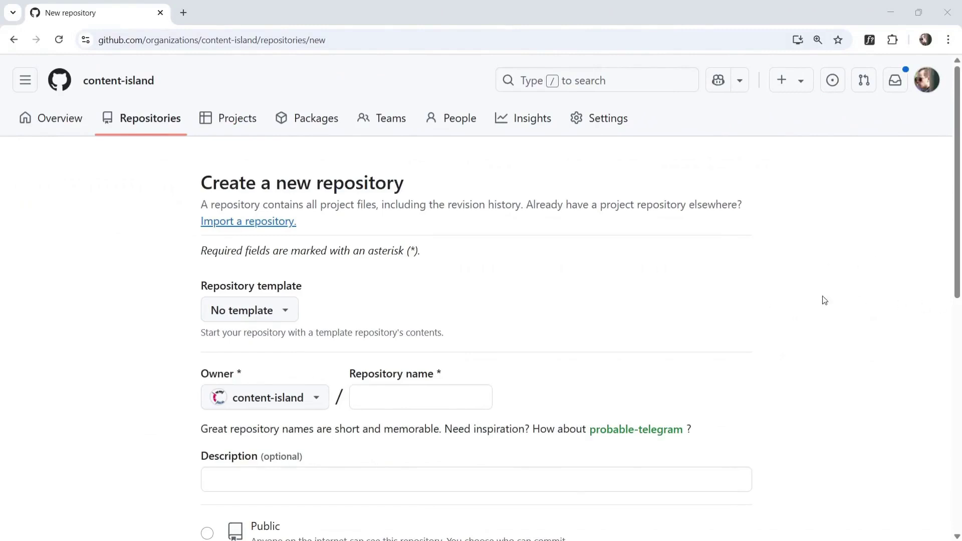
Create a private repository named get-started-deploy-netlify under the content-island organization, without a template.
scroll(612, 307, "down", 2)
left_click(421, 273)
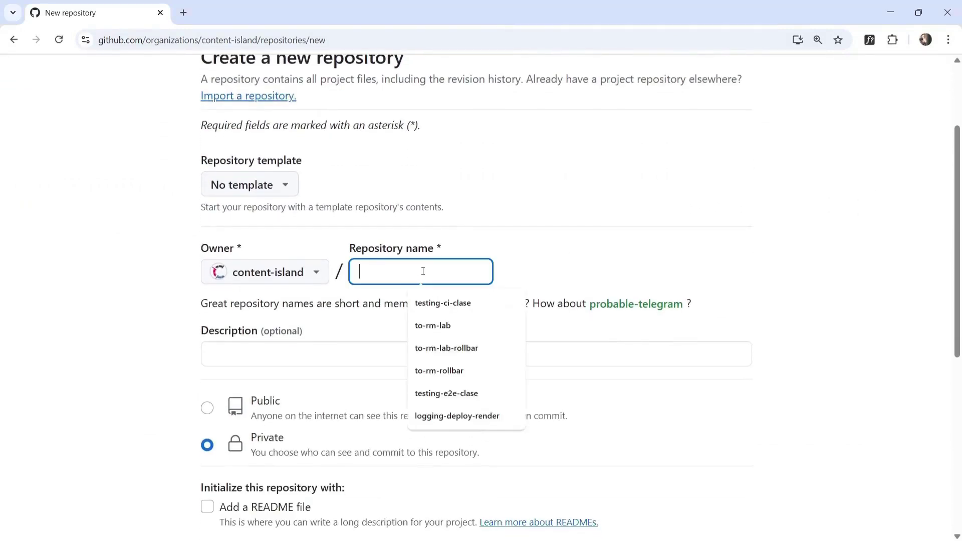
type("get-started-deploy-netlify")
left_click(632, 267)
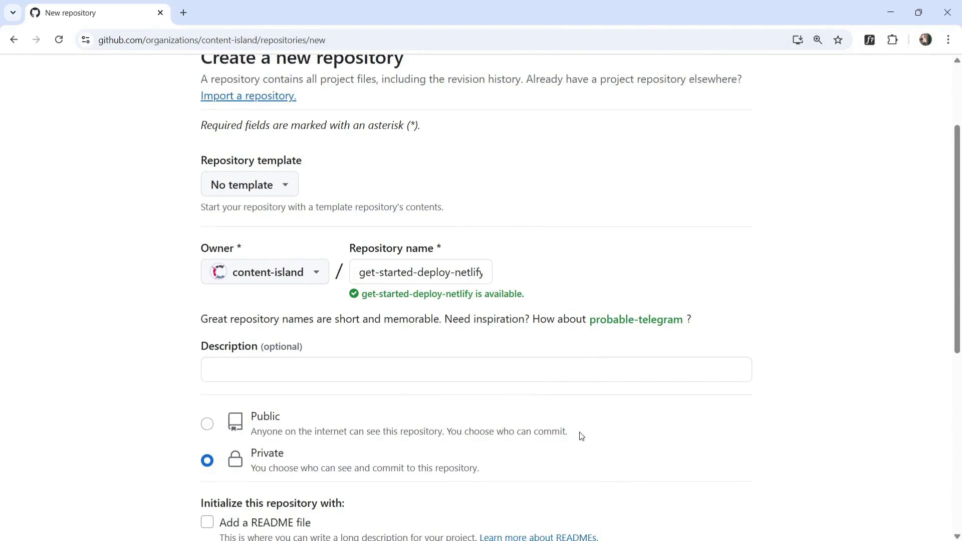
scroll(580, 436, "down", 1)
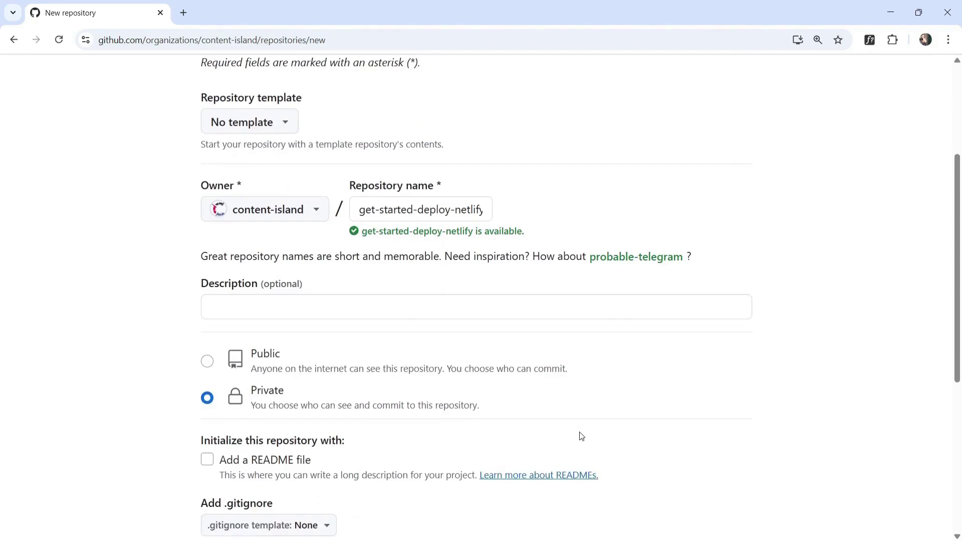
scroll(571, 431, "down", 1)
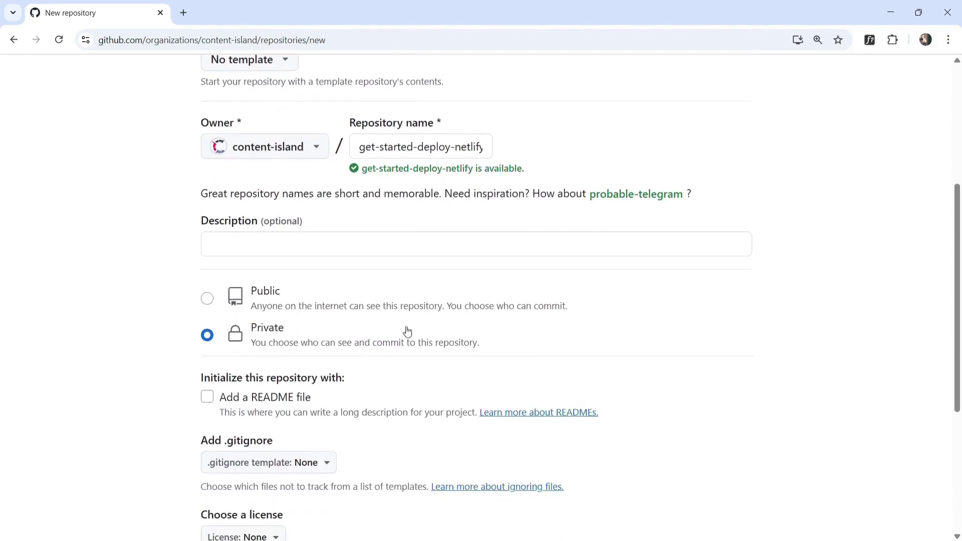
scroll(607, 339, "down", 1)
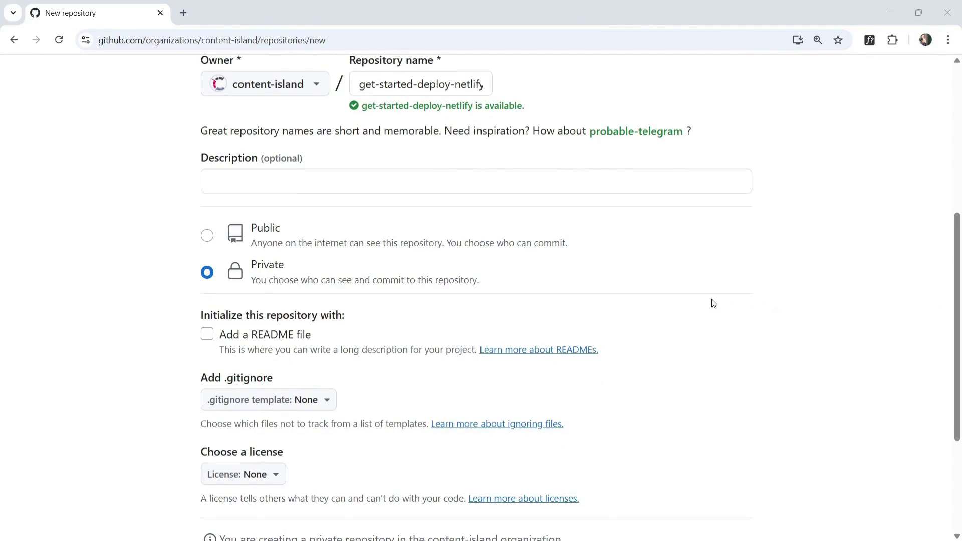
scroll(714, 303, "down", 3)
left_click(722, 399)
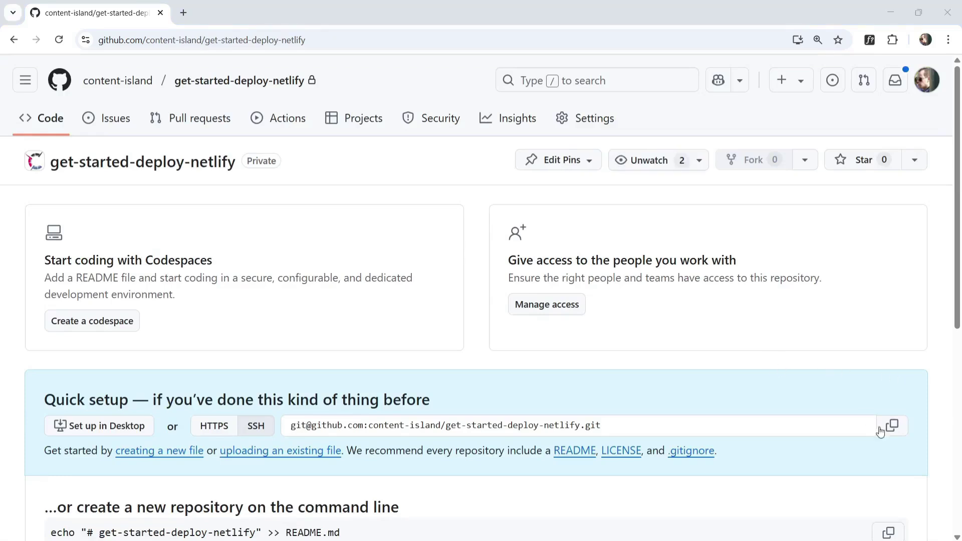
Copy the new repository's SSH address and clone it into the current content-island folder from the VS Code terminal.
left_click(900, 430)
key("ctrl+super+Left")
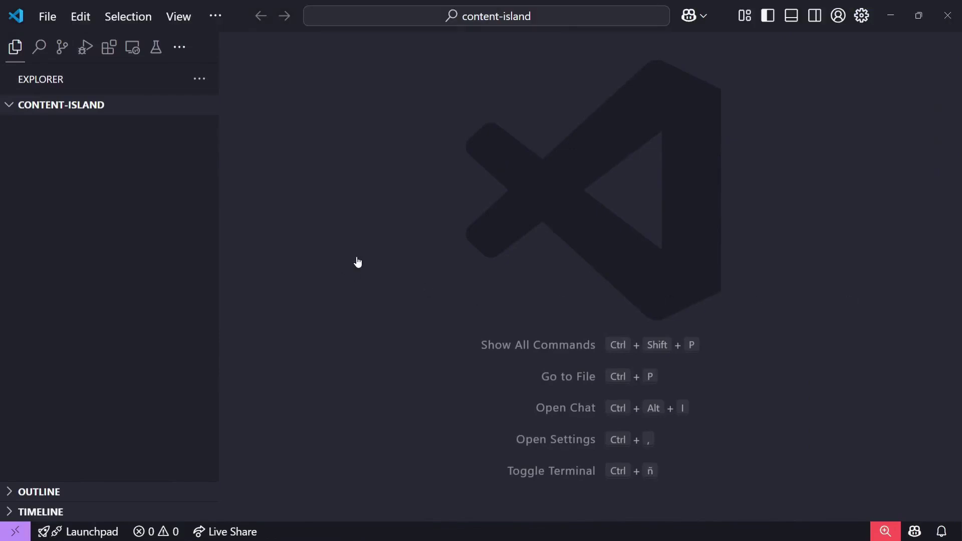
key("ctrl+ntilde")
type("git clone")
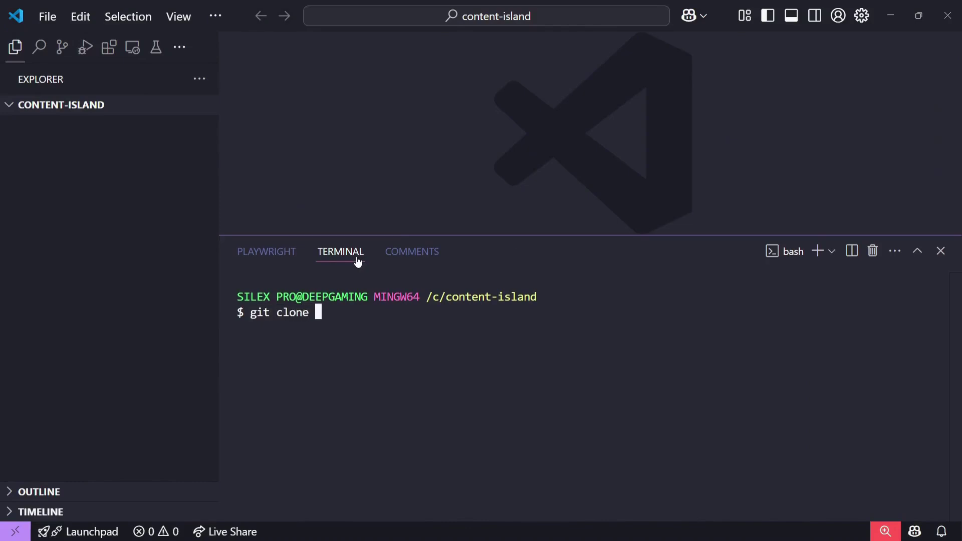
key("ctrl+v")
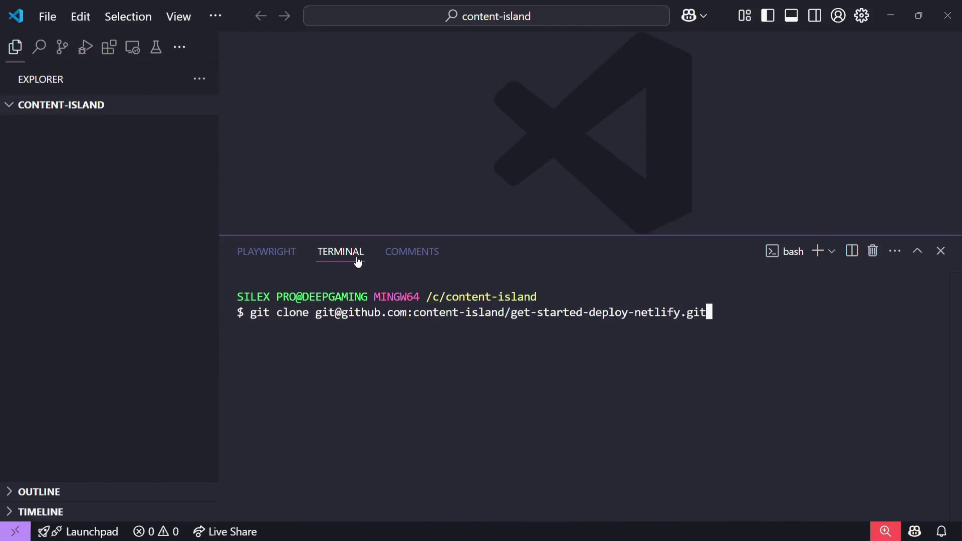
type(".")
key("Return")
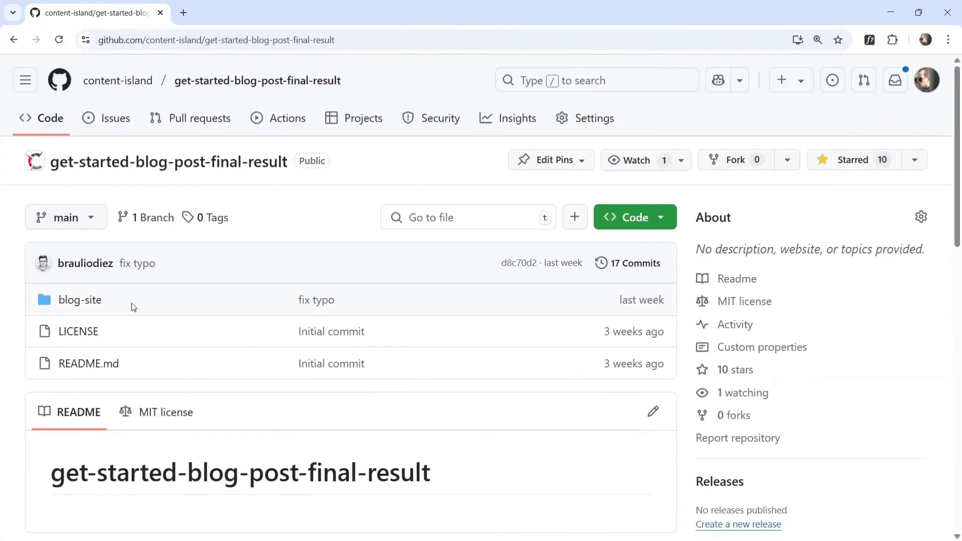
Open blog-site in the get-started-blog-post-final-result repository and copy its project files into the content-island workspace in VS Code.
left_click(100, 307)
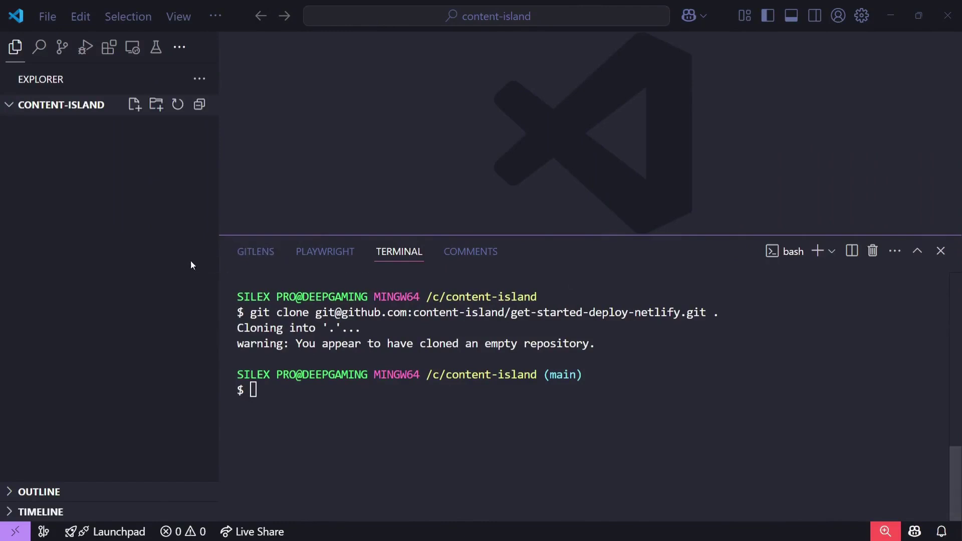
left_click(140, 257)
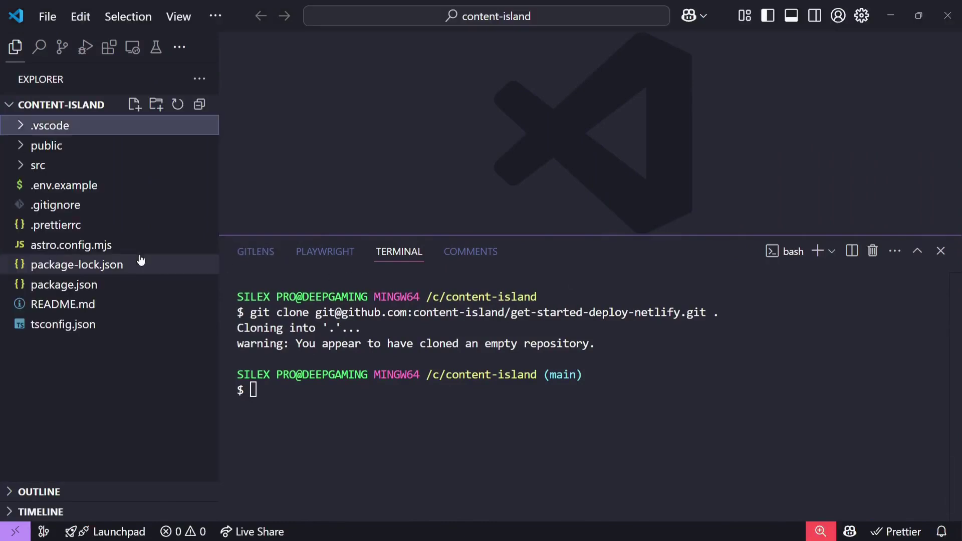
Stage all project files and commit them with the message "initial commit".
left_click(789, 415)
type("git add .")
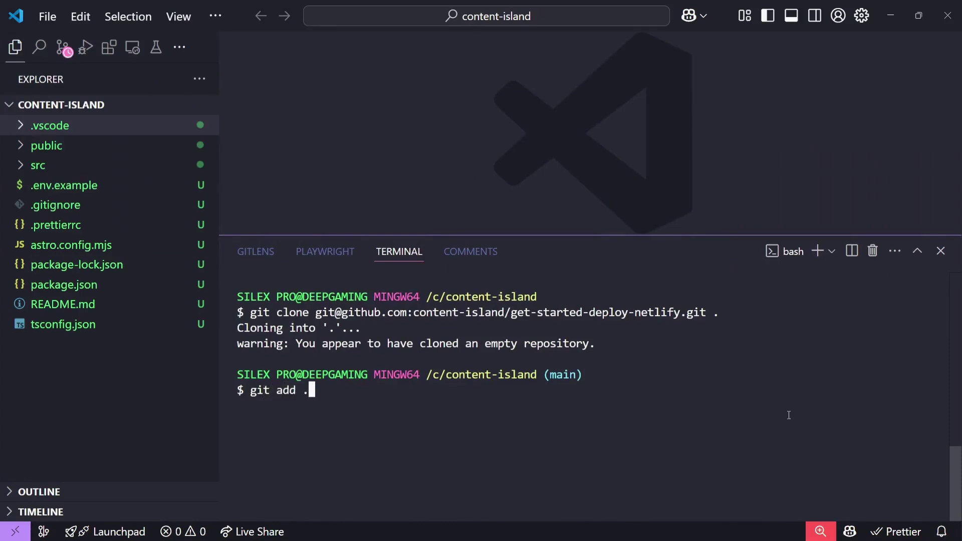
key("Return")
type("git ")
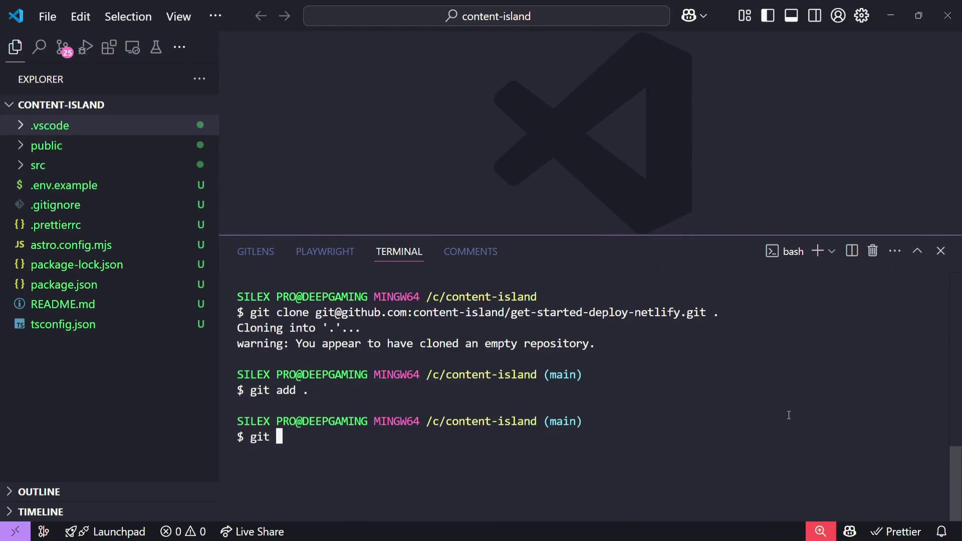
type("commit -m \"initi")
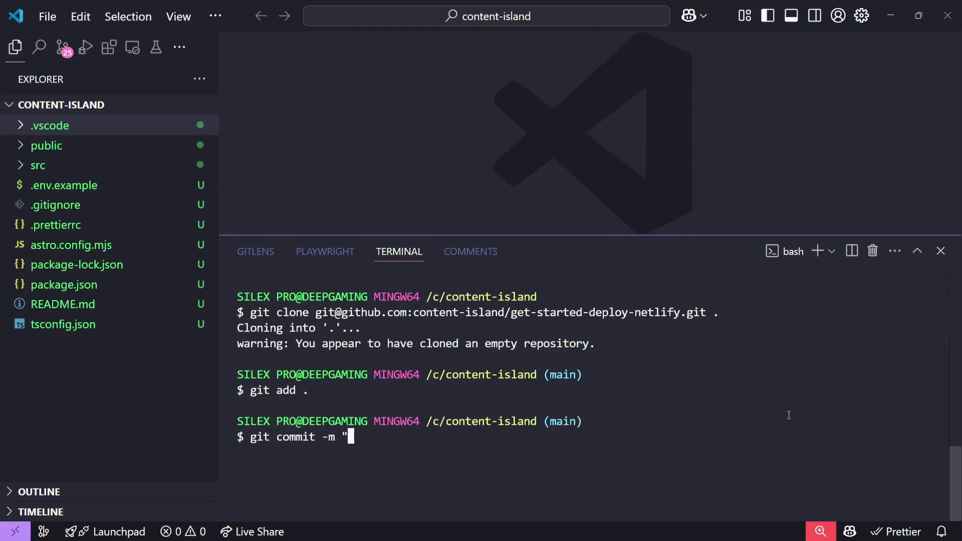
type("al ")
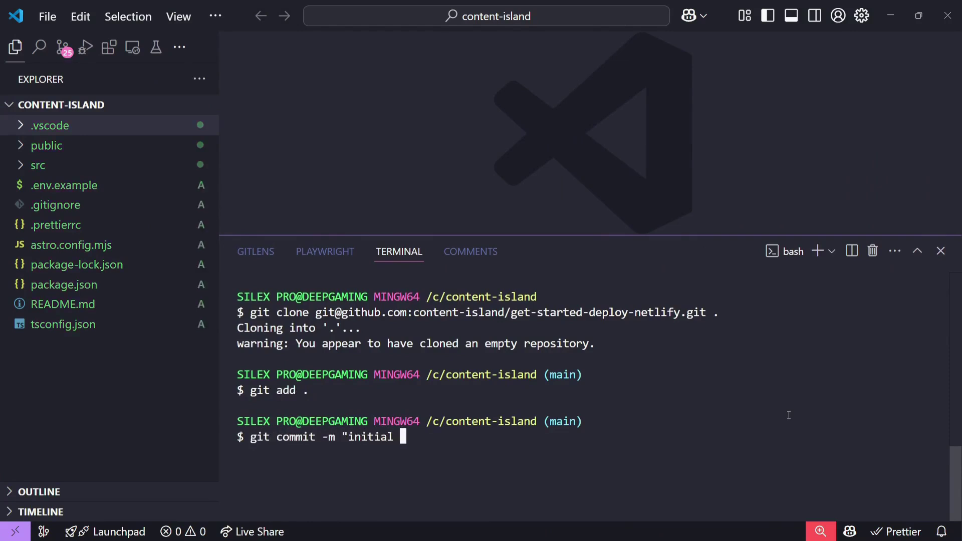
type("commit\"")
key("Return")
Push the commit to the remote and reload the get-started-deploy-netlify repository page on GitHub in the browser.
type("git push")
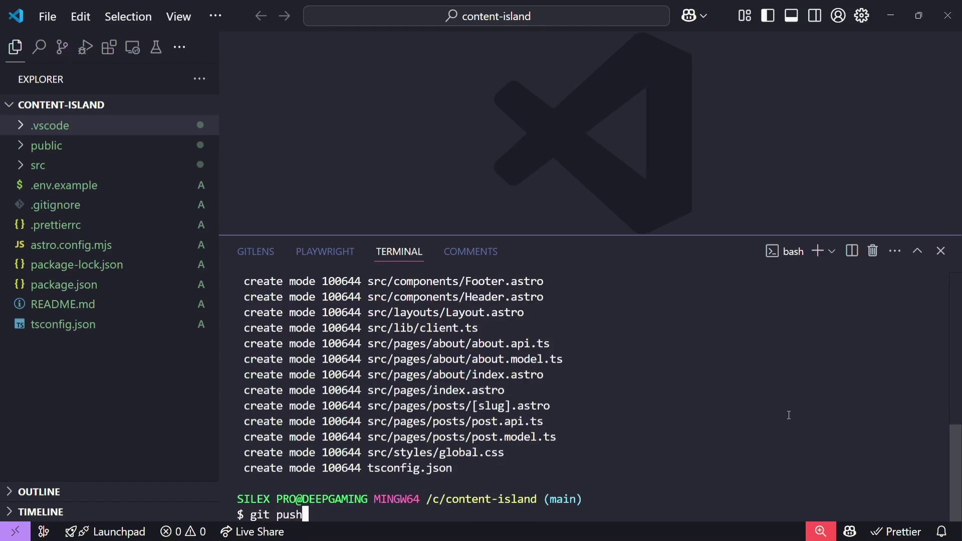
key("Return")
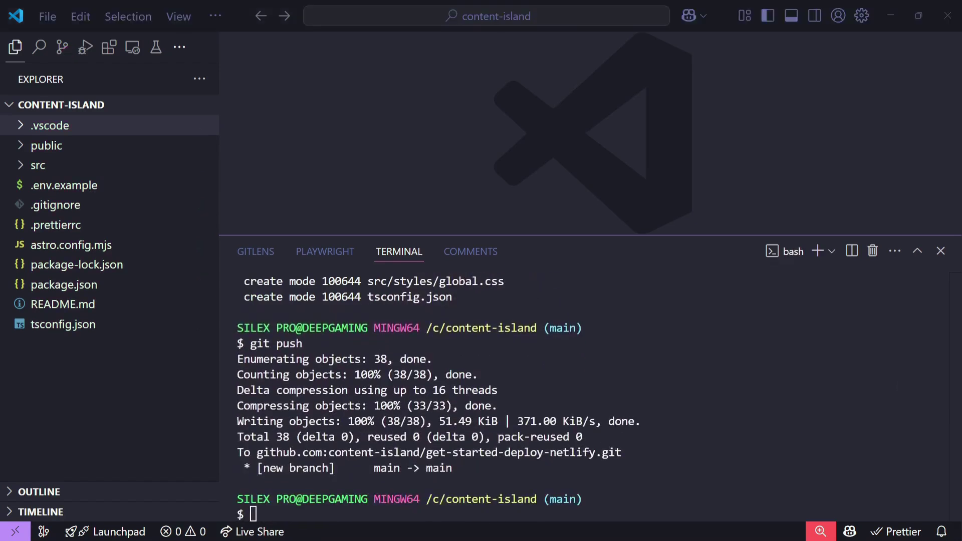
key("alt+Tab")
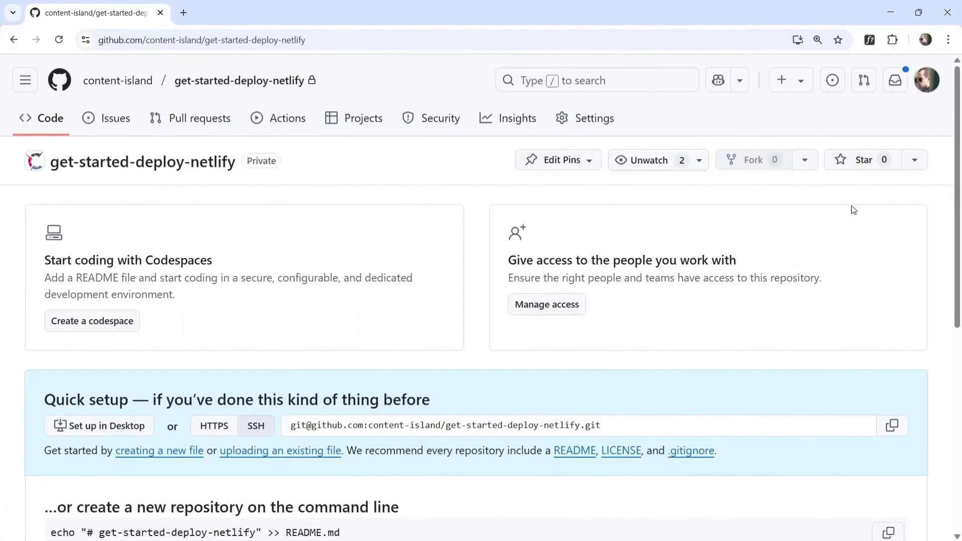
left_click(59, 40)
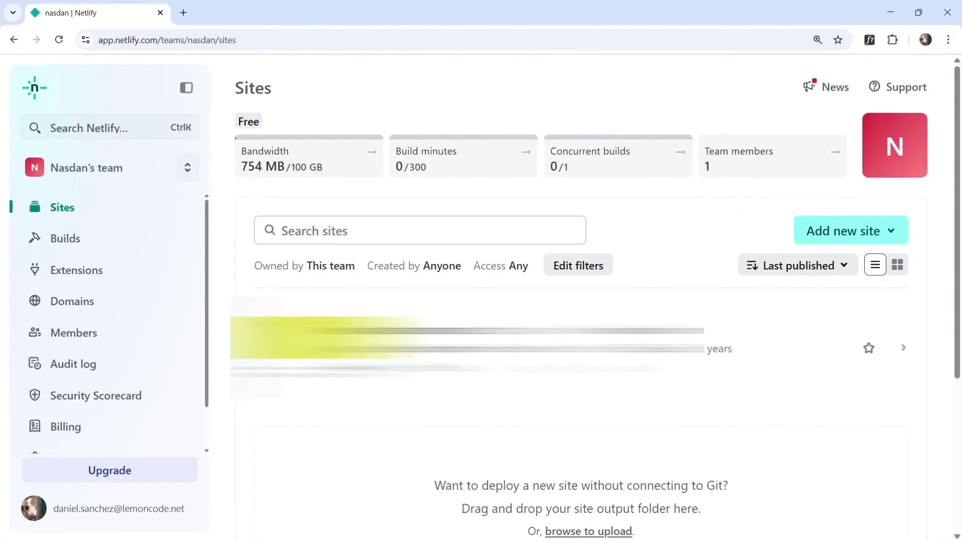
Start adding a new Netlify site by importing an existing project, with GitHub as the Git provider.
left_click(845, 229)
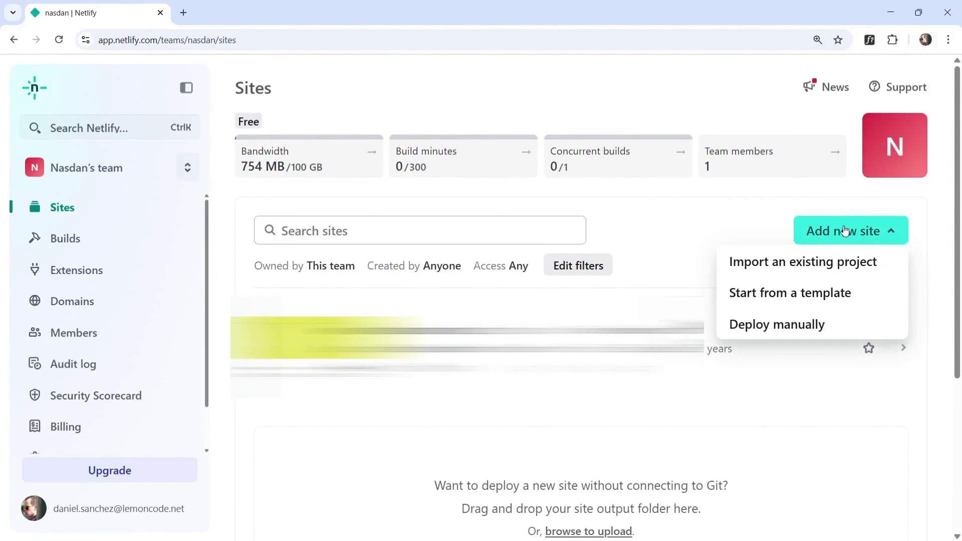
left_click(811, 271)
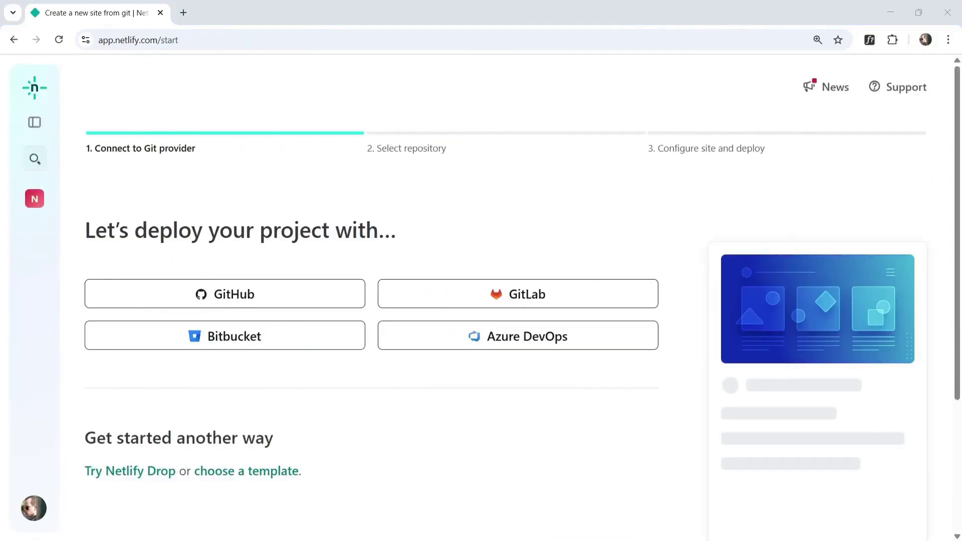
left_click(158, 298)
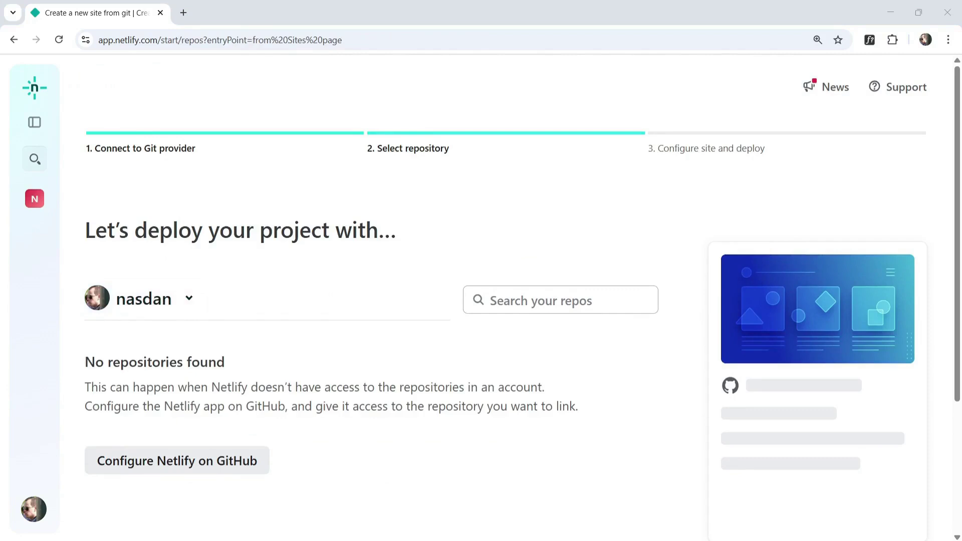
Install the Netlify app on the content-island GitHub organization, limiting access to only the get-started-deploy-netlify repository.
left_click(150, 466)
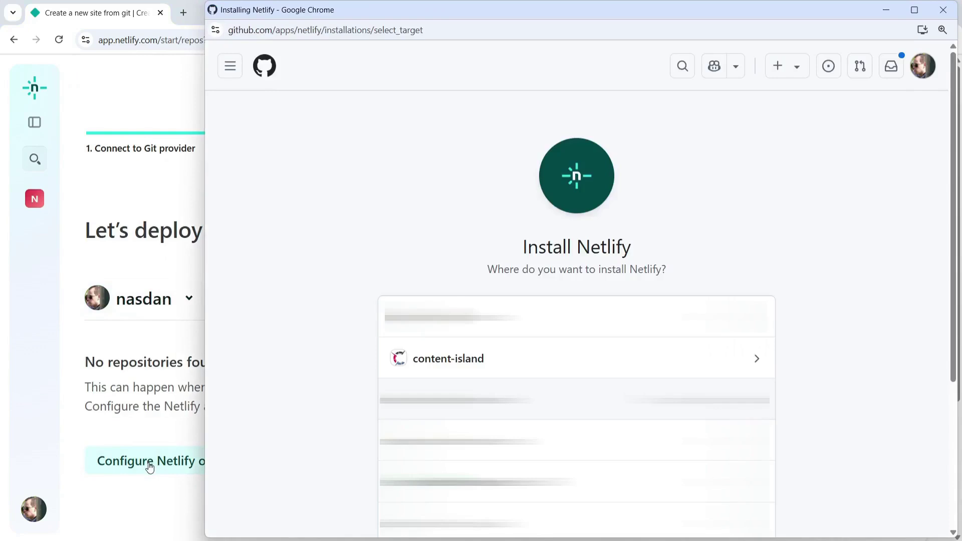
left_click(537, 358)
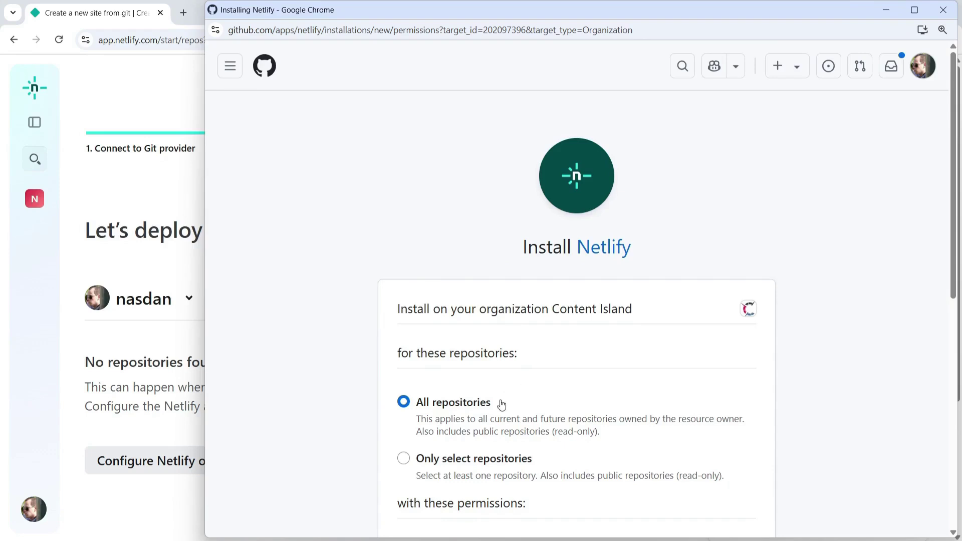
scroll(501, 404, "down", 1)
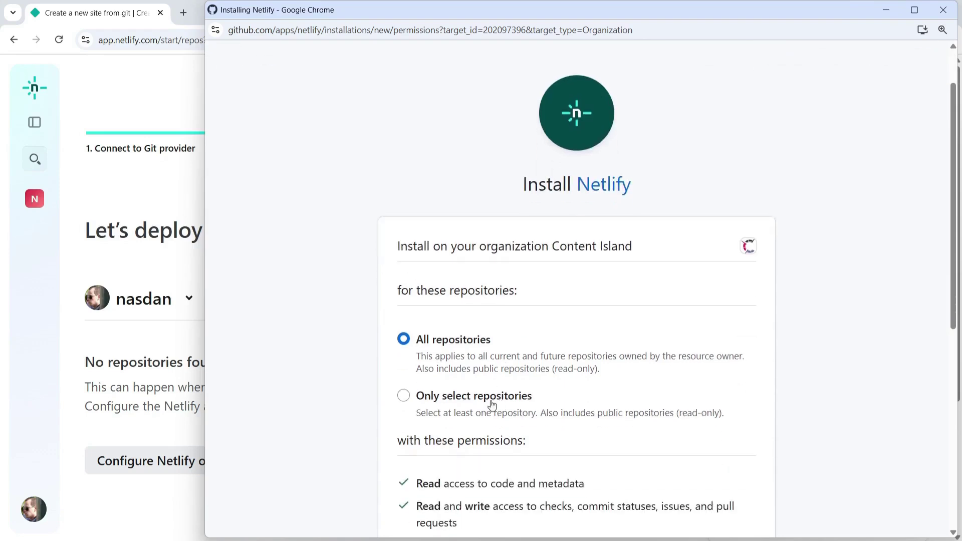
left_click(450, 403)
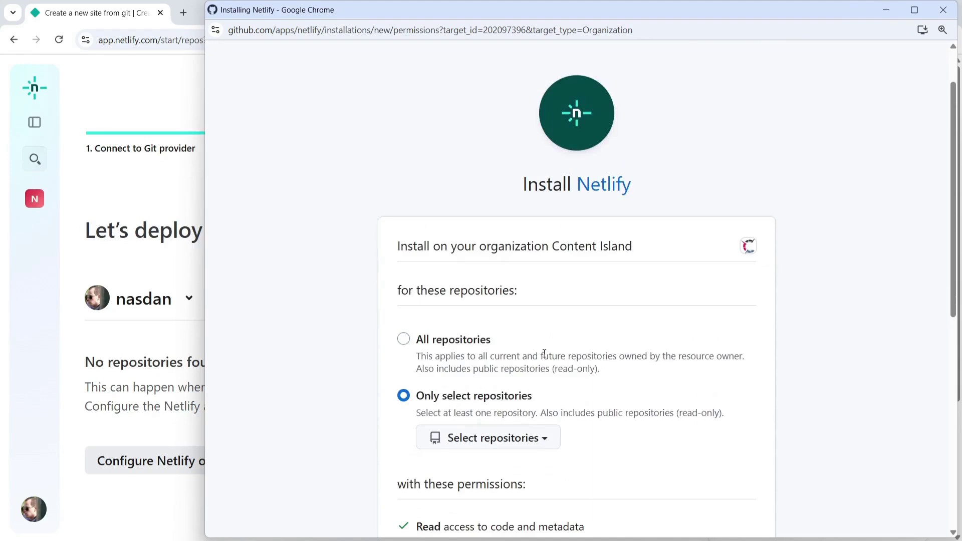
scroll(635, 321, "down", 2)
left_click(540, 313)
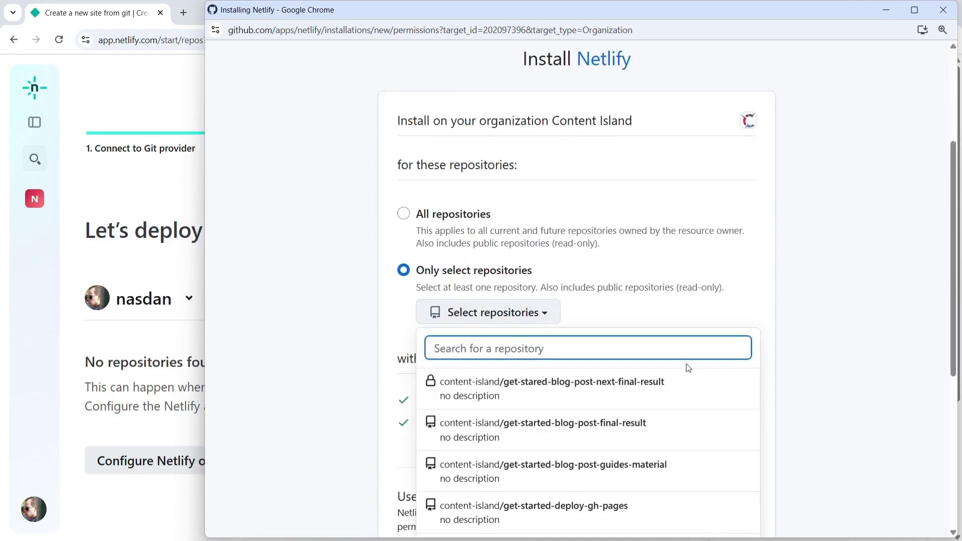
type("deploy-")
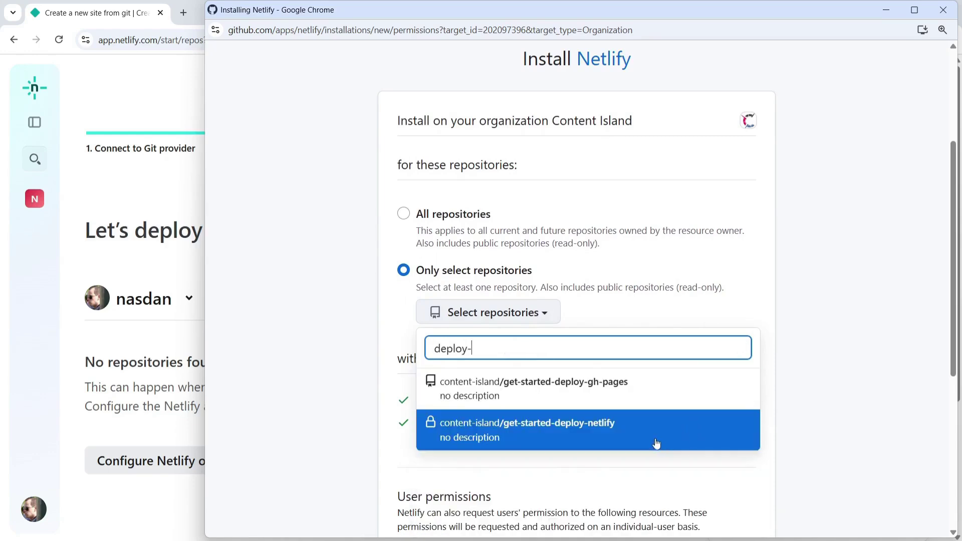
left_click(658, 441)
scroll(731, 331, "down", 4)
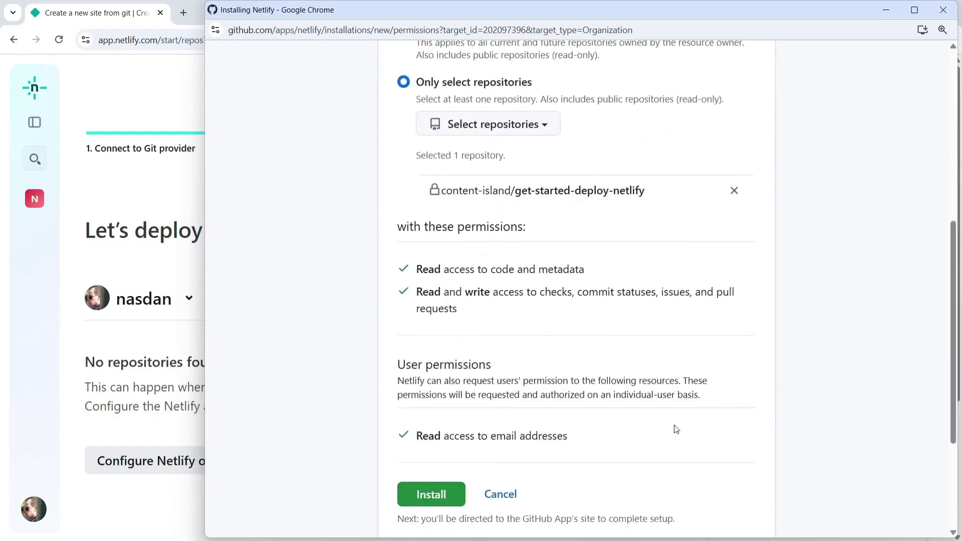
left_click(445, 497)
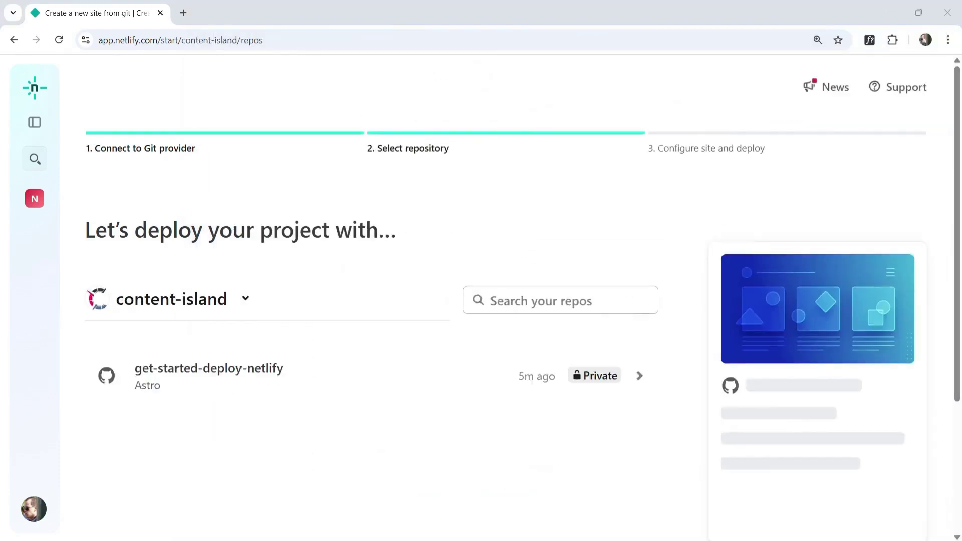
Choose the get-started-deploy-netlify repository for deployment and set the site name to content-island-deploy-netlify.
left_click(287, 390)
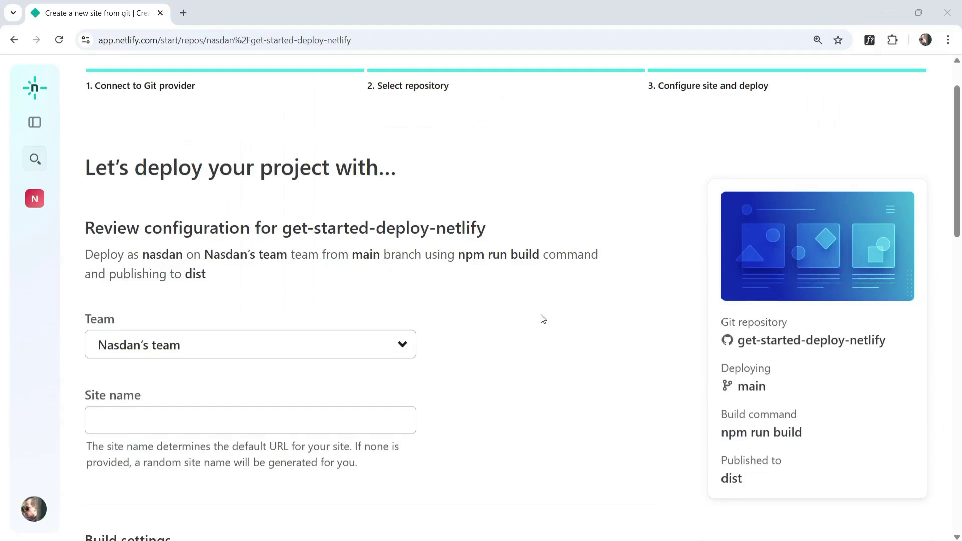
scroll(542, 320, "down", 1)
left_click(333, 363)
type("content-island-deploy-netlify")
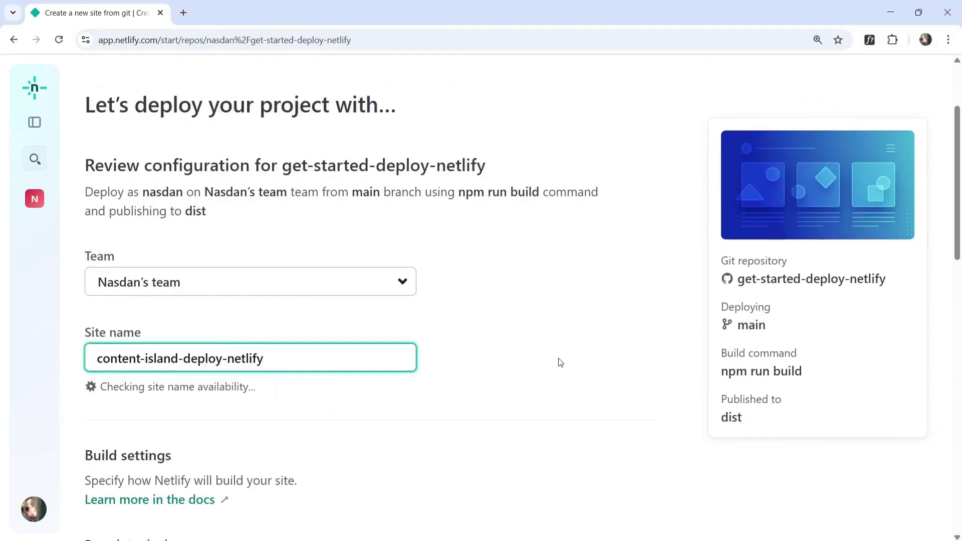
left_click(566, 362)
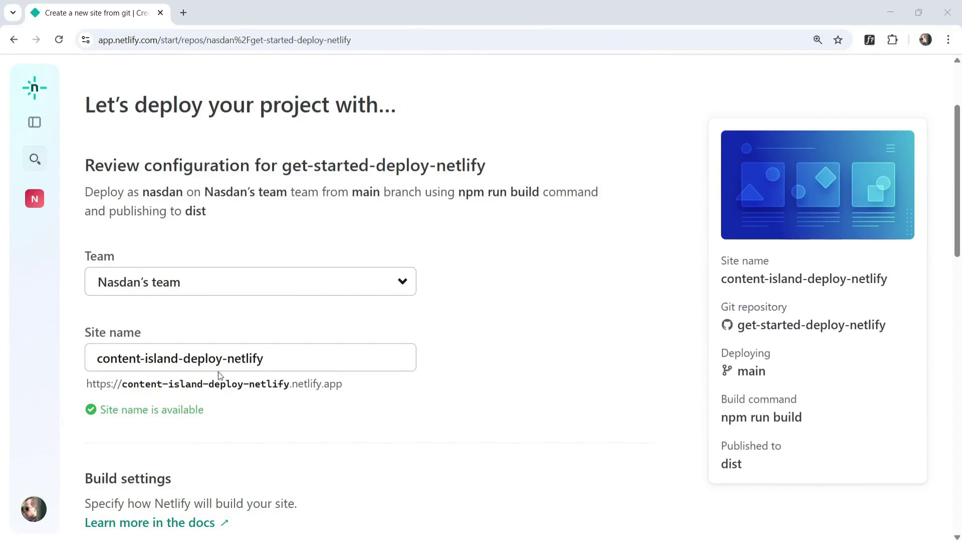
Review the branch, build command and publish directory in the build settings, and add an empty environment variable entry.
scroll(279, 400, "down", 2)
scroll(279, 401, "down", 3)
scroll(290, 400, "down", 1)
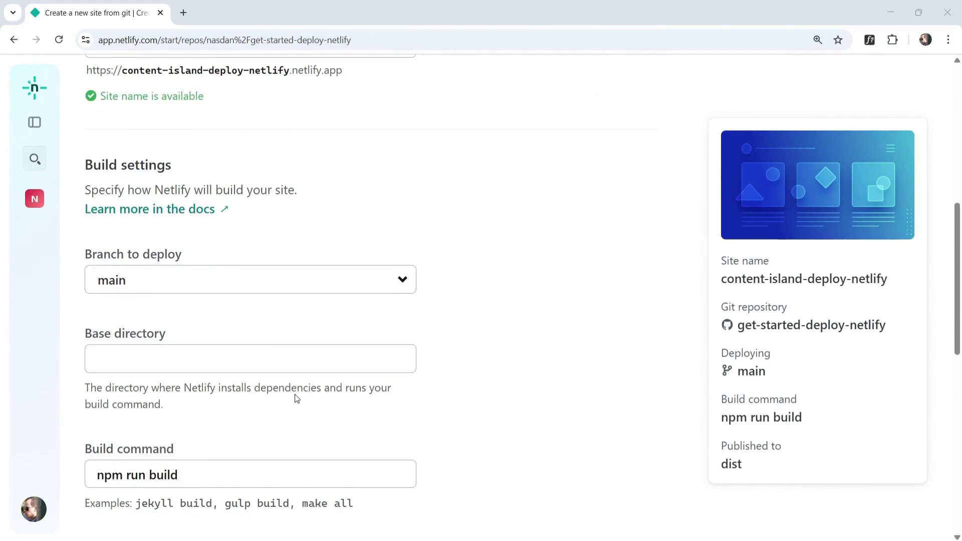
scroll(297, 398, "down", 2)
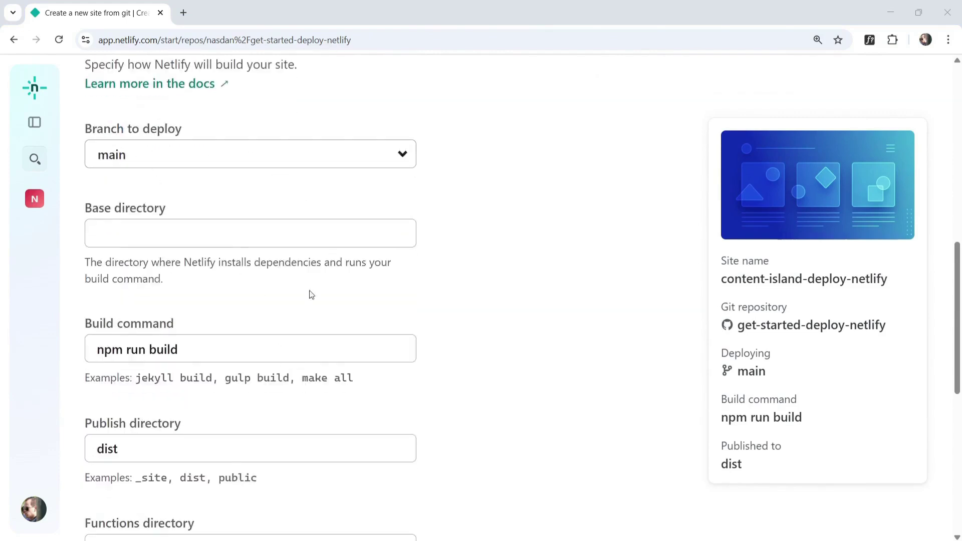
scroll(220, 354, "down", 1)
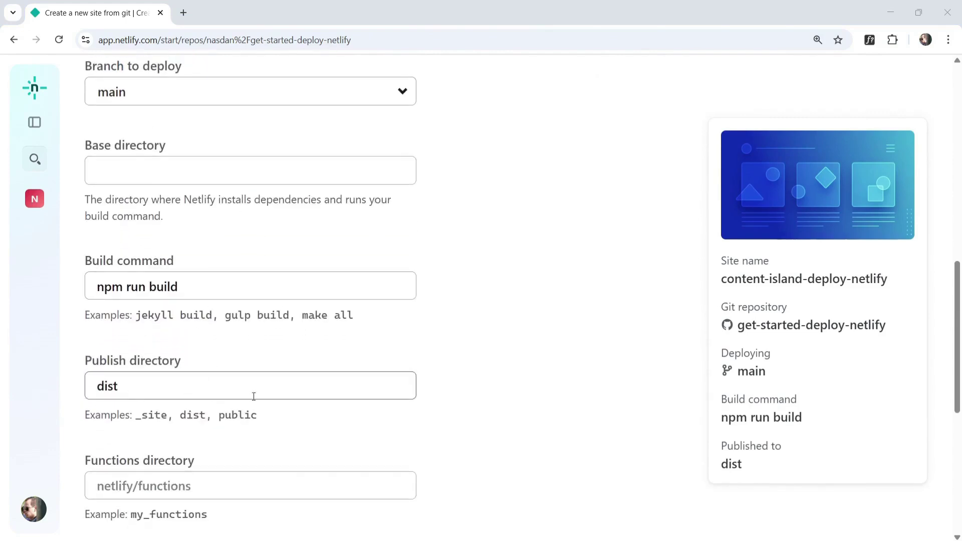
scroll(253, 397, "down", 1)
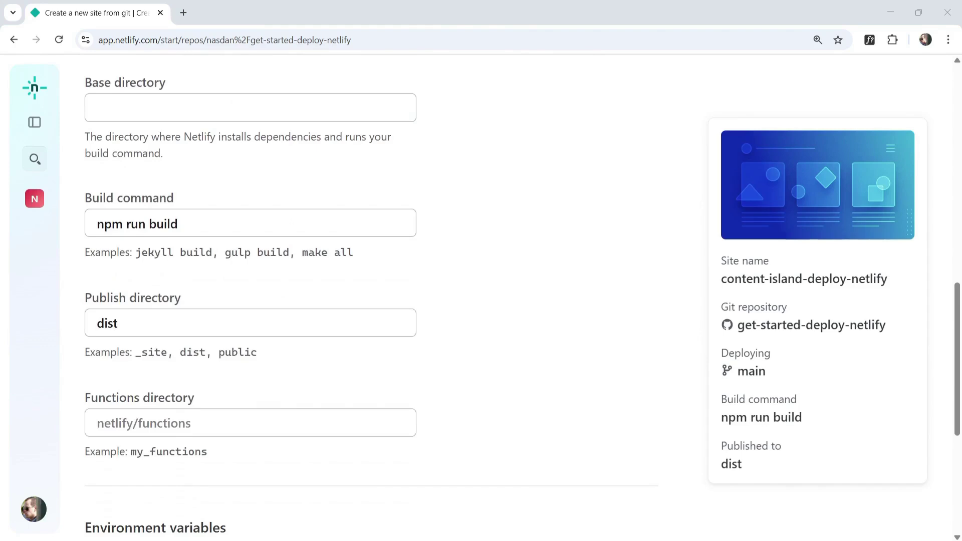
scroll(458, 402, "down", 5)
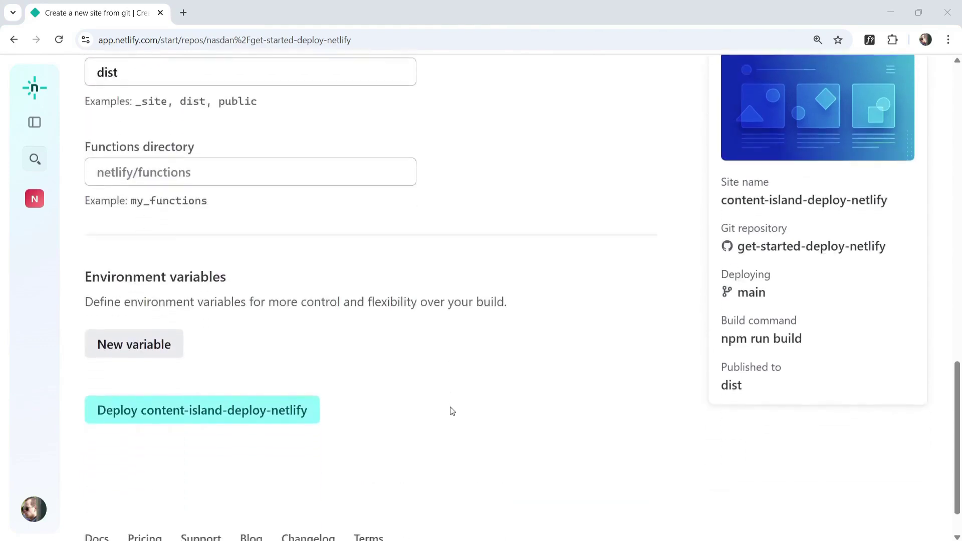
left_click(143, 299)
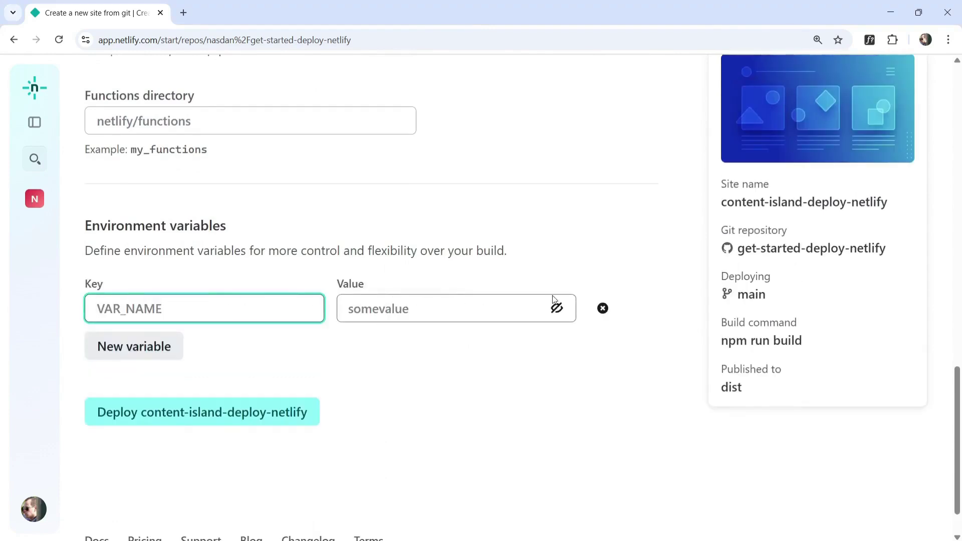
Copy the variable name CONTENT_ISLAND_SECRET_TOKEN from .env.example in VS Code and enter it as the environment variable's key in Netlify.
key("alt+Tab")
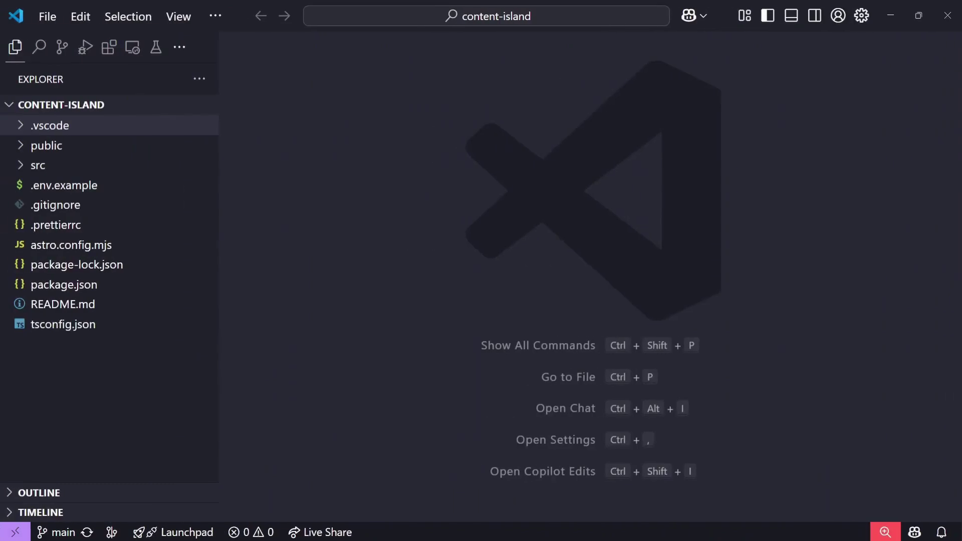
left_click(142, 189)
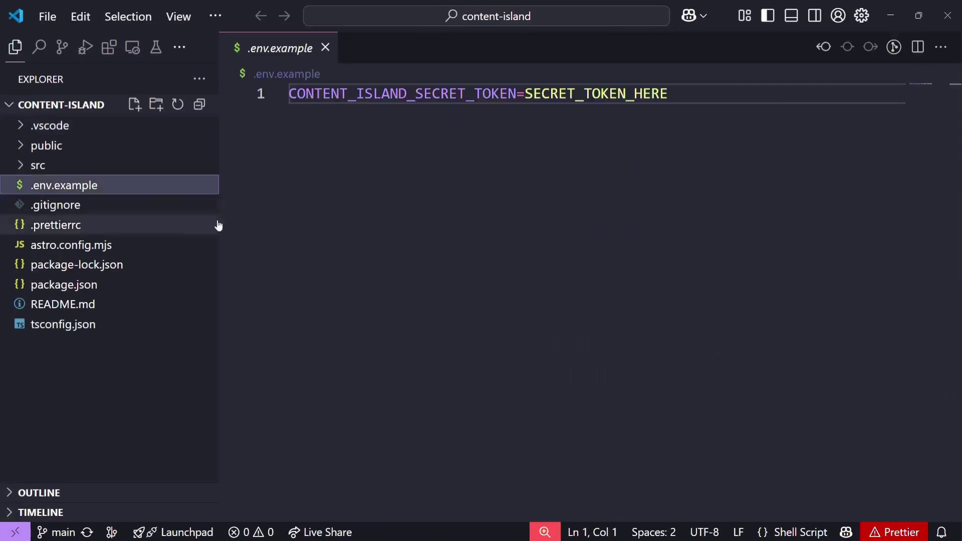
double_click(419, 96)
key("ctrl+c")
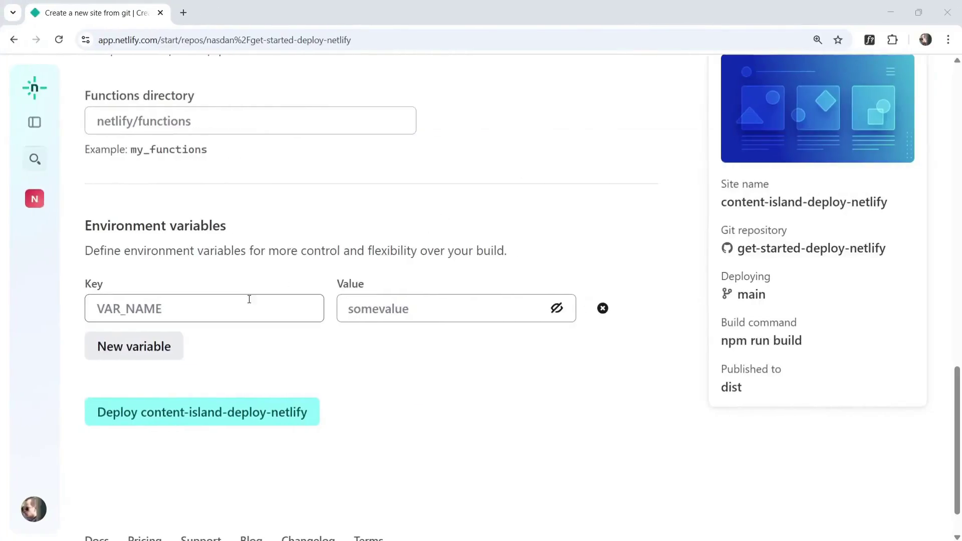
left_click(264, 306)
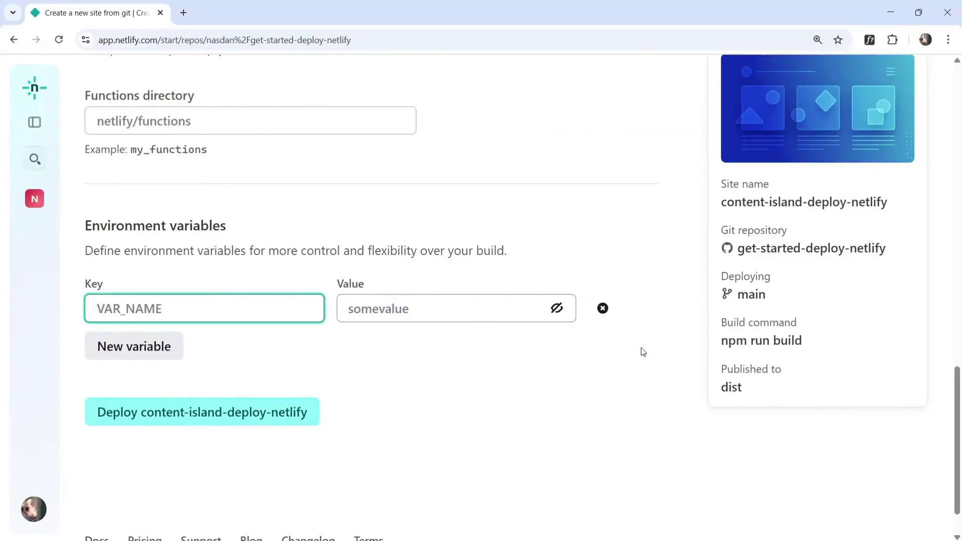
key("ctrl+v")
left_click(616, 364)
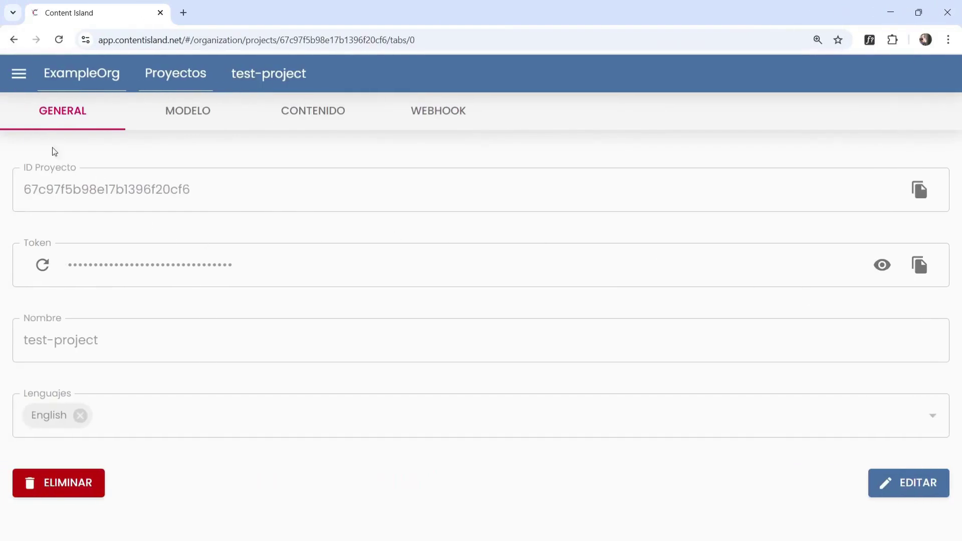
Copy the test-project token from Content Island and paste it as the value of the environment variable in Netlify.
left_click(921, 266)
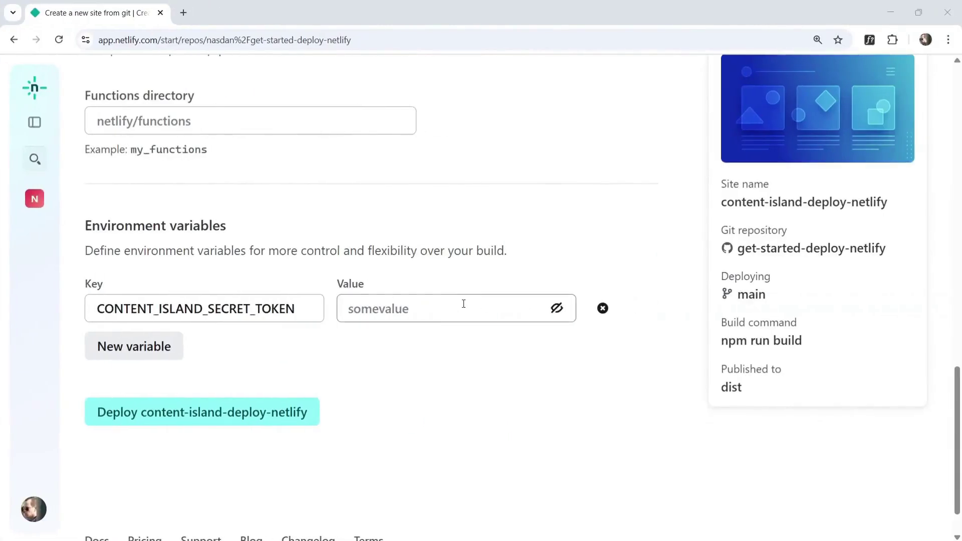
left_click(451, 300)
key("ctrl+v")
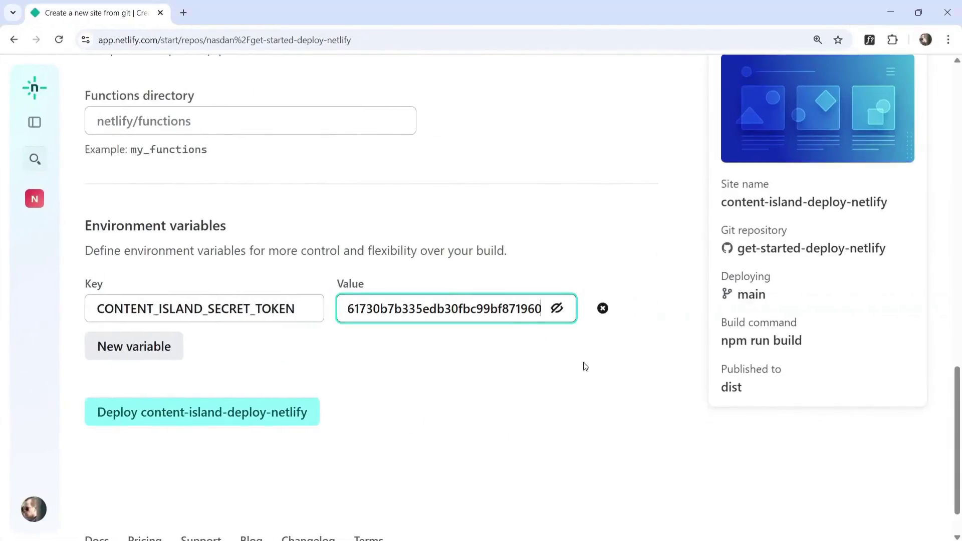
left_click(591, 370)
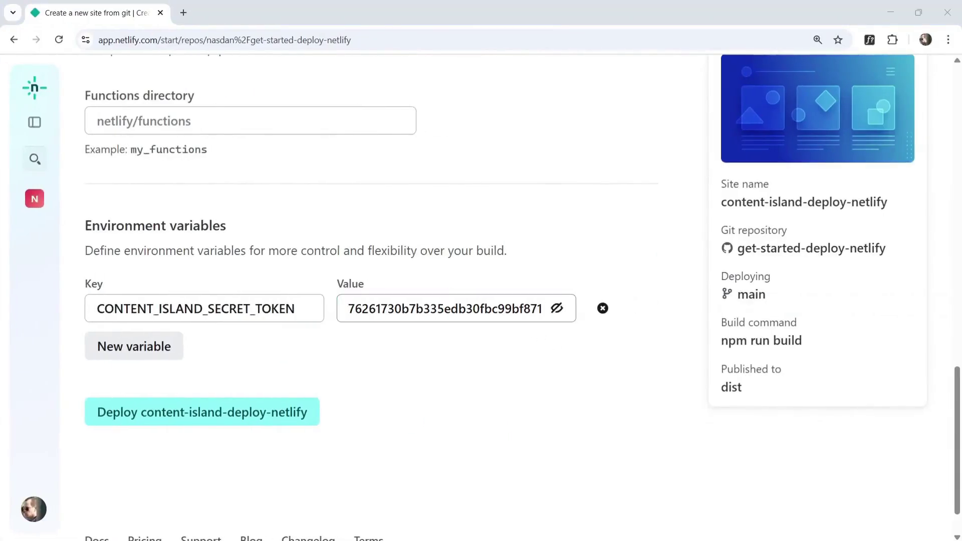
Deploy content-island-deploy-netlify and open the deploy log of its main production deploy.
left_click(186, 413)
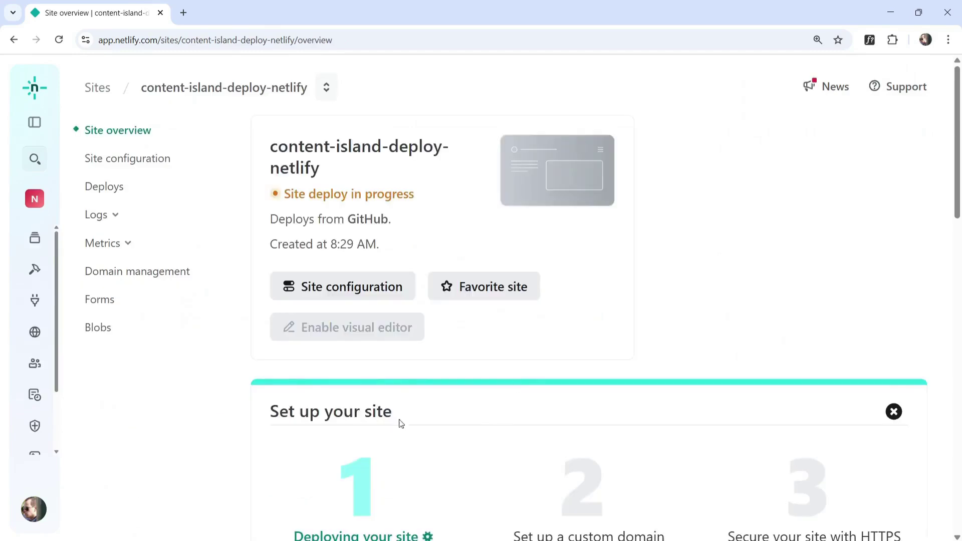
scroll(339, 404, "down", 3)
scroll(338, 403, "down", 5)
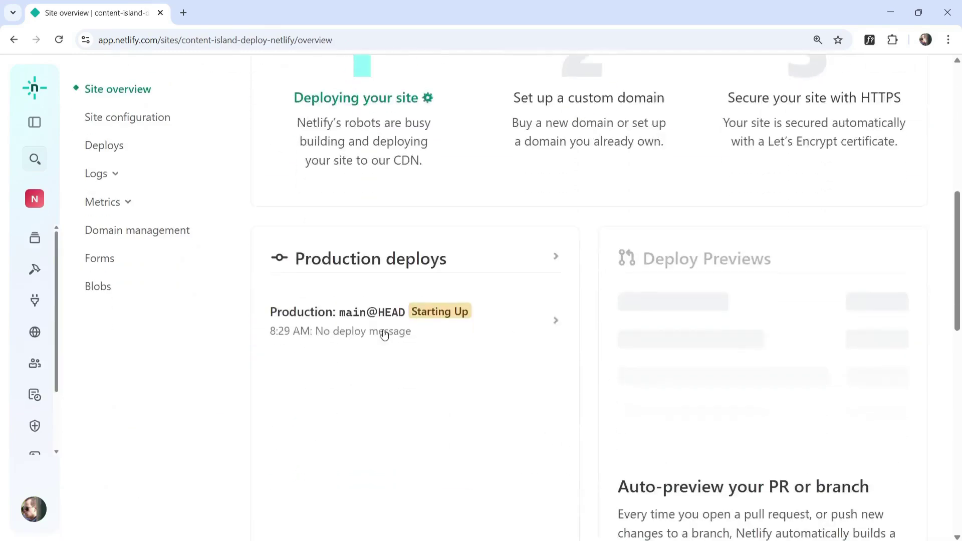
left_click(436, 275)
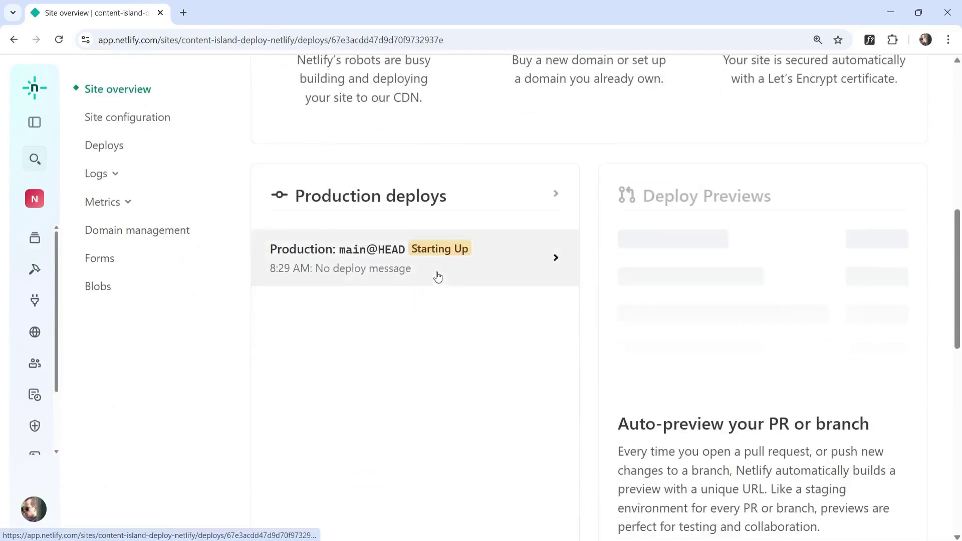
scroll(563, 395, "down", 4)
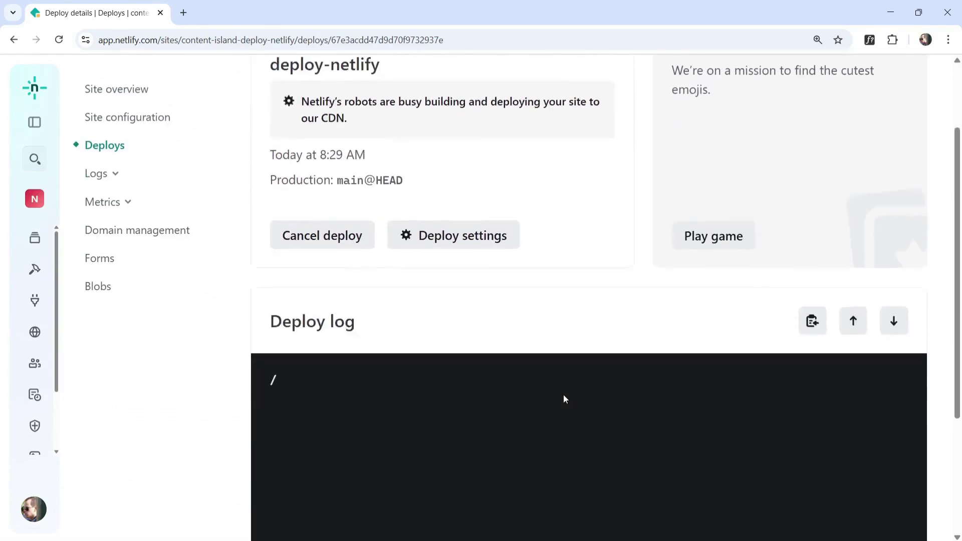
scroll(563, 399, "down", 3)
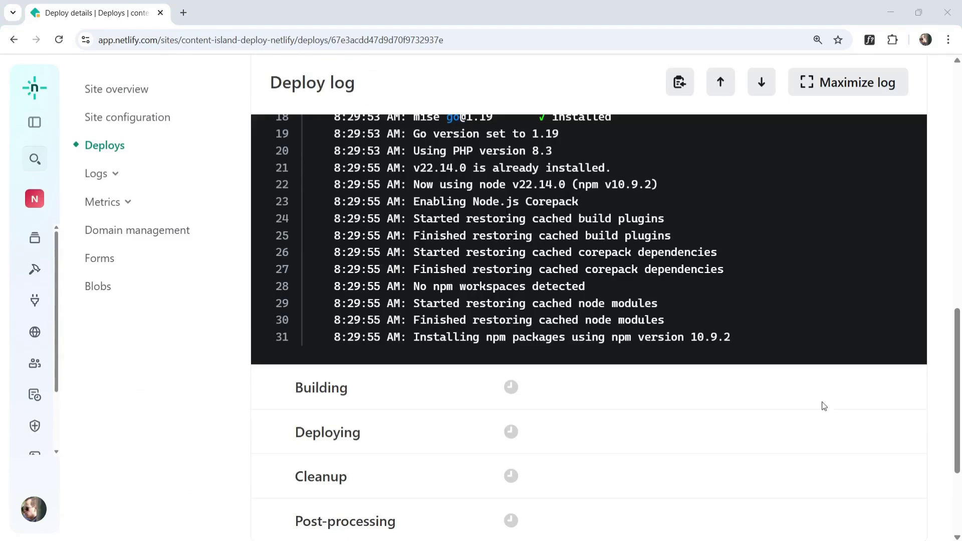
Check the stages of the deploy log, preview the deployed site and open the React Alicante 2024: Highlights & Takeaways post.
scroll(737, 332, "up", 9)
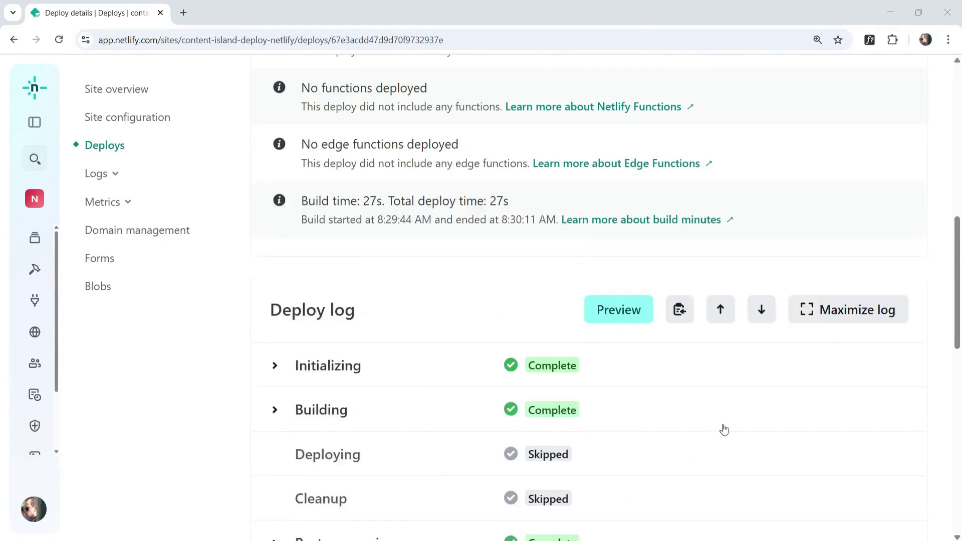
scroll(711, 421, "up", 2)
scroll(708, 421, "down", 4)
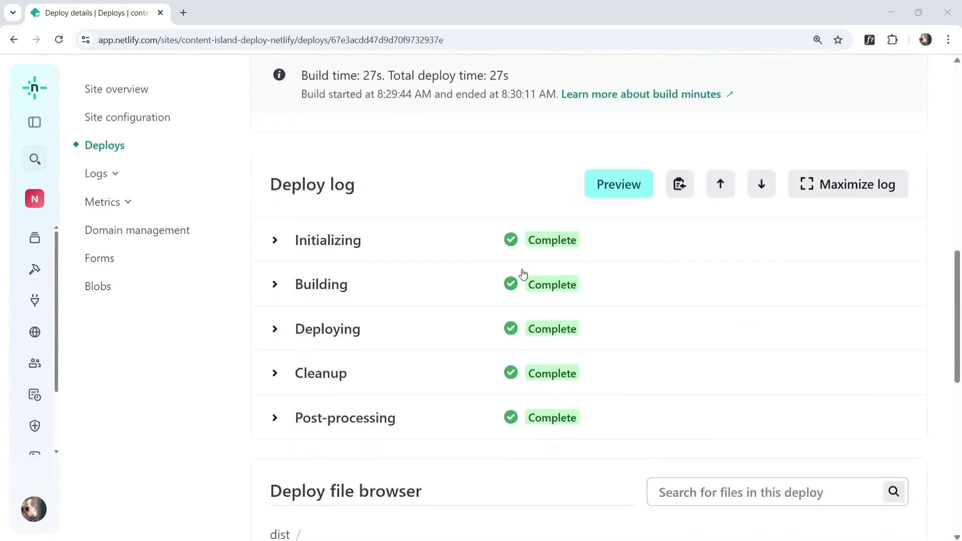
scroll(581, 430, "down", 2)
scroll(584, 429, "up", 4)
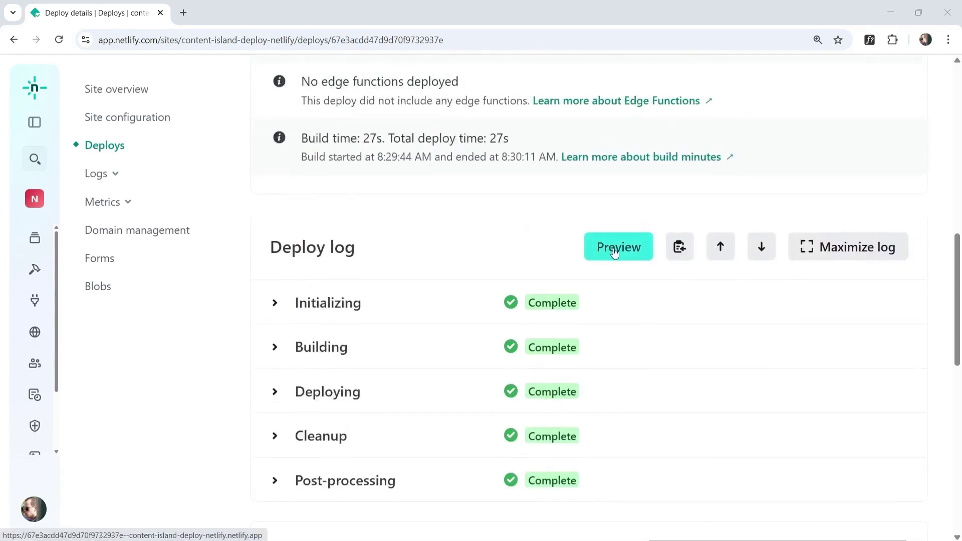
left_click(615, 252)
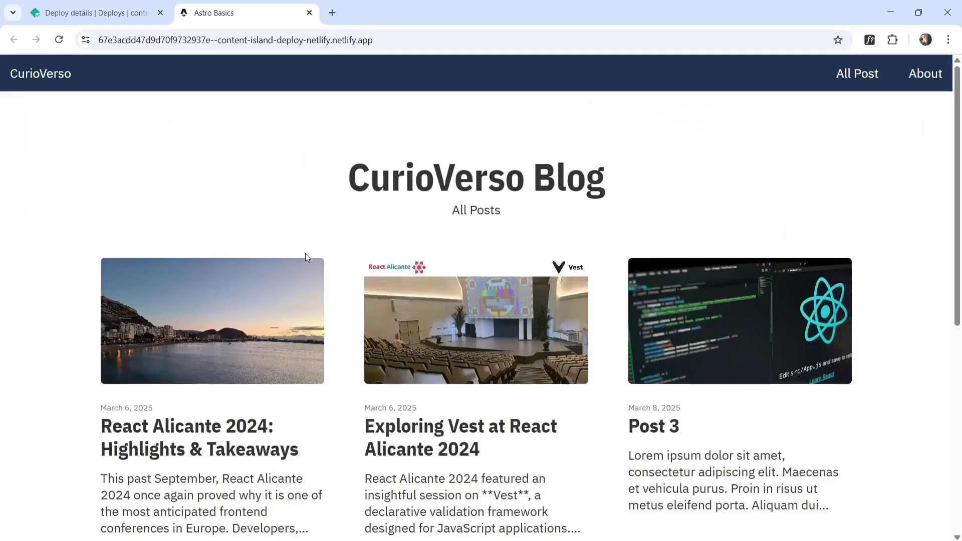
left_click(249, 355)
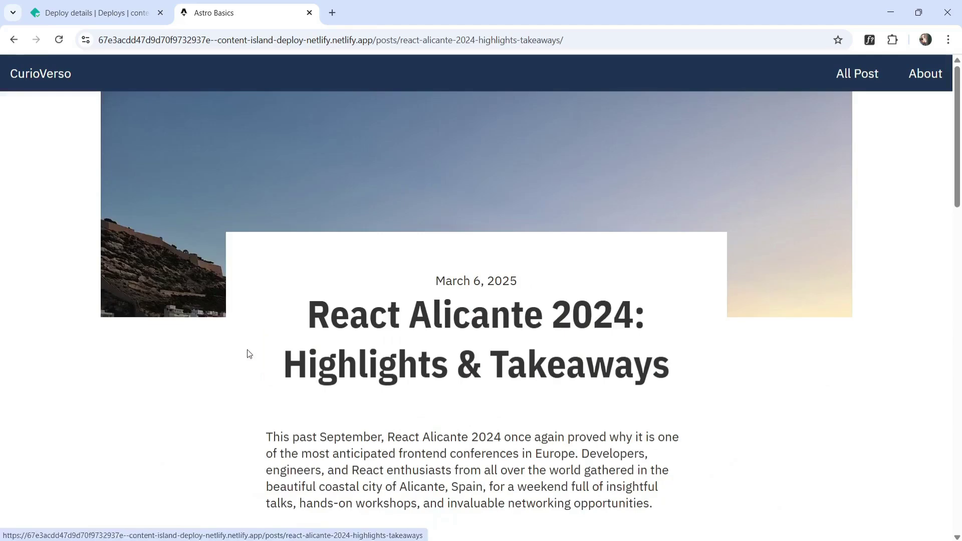